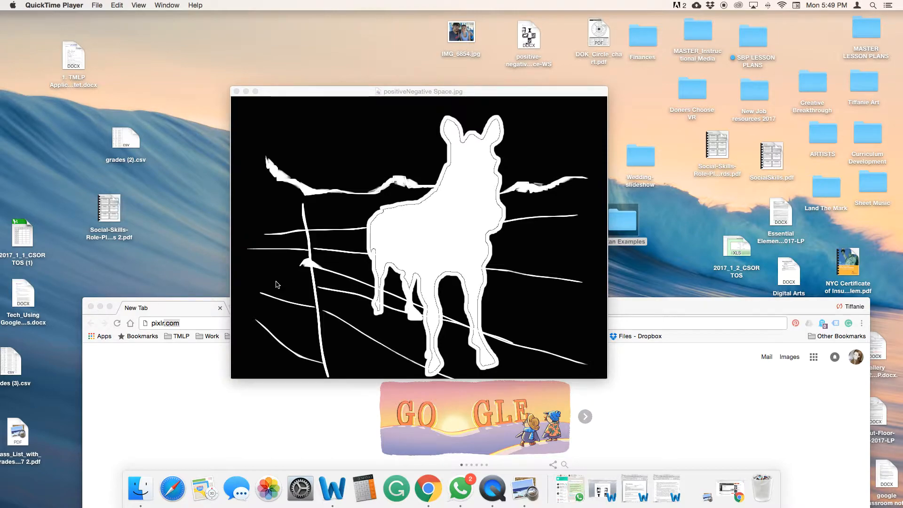
Move the image preview aside and load pixlr.com in the browser
click(322, 91)
drag(322, 91, 660, 340)
drag(395, 307, 358, 35)
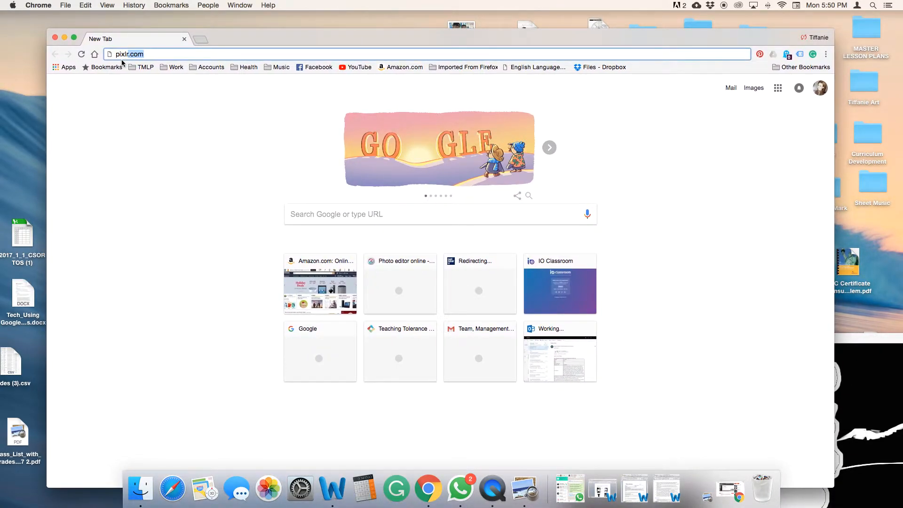
key(Return)
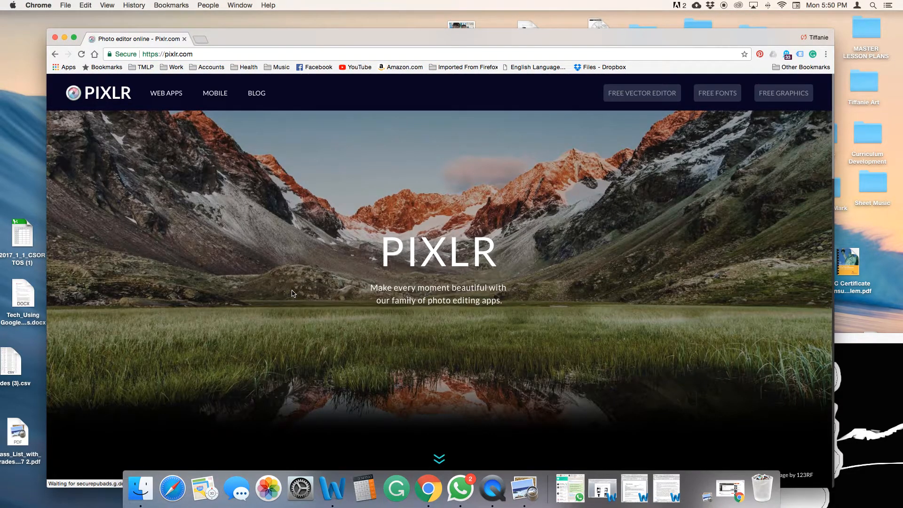
Launch the Pixlr Editor web app
scroll(299, 311, down, 5)
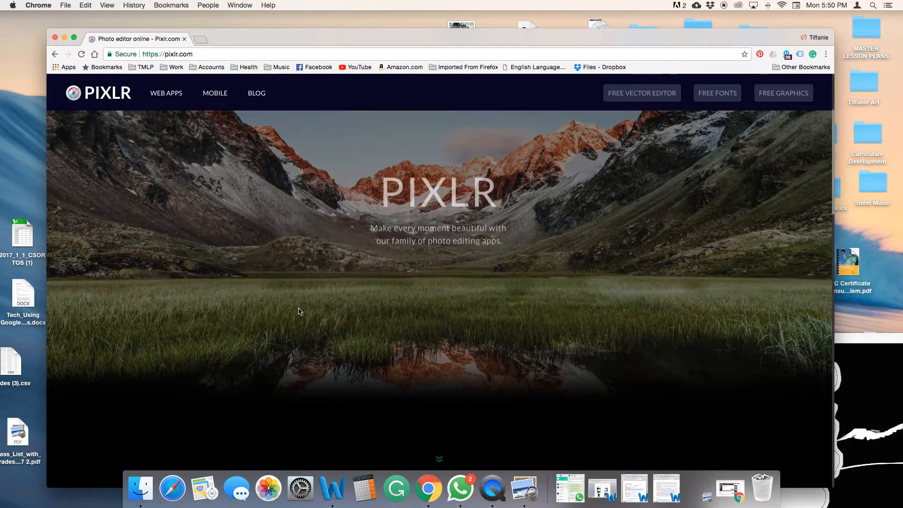
scroll(301, 311, down, 2)
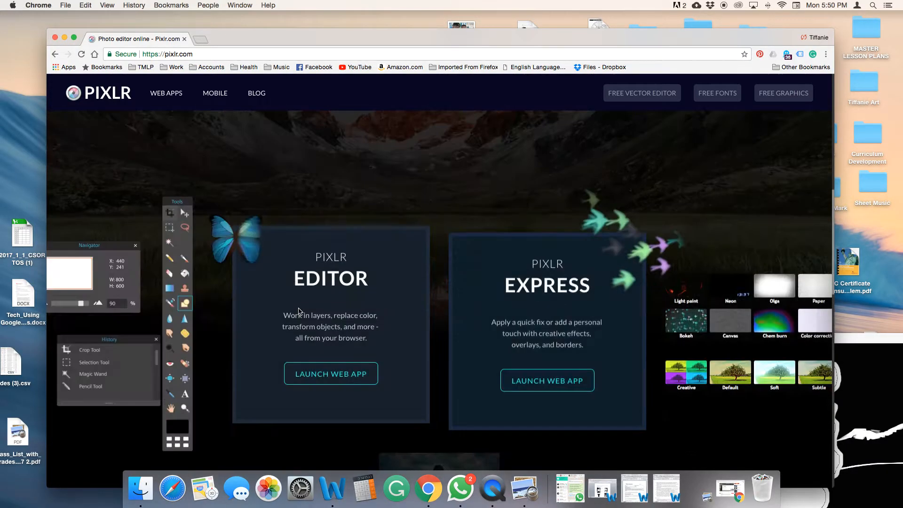
click(328, 375)
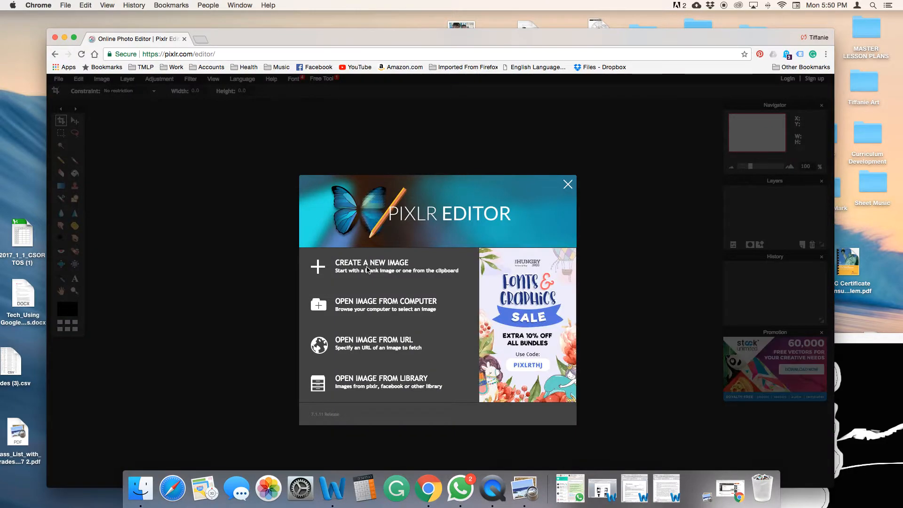
Create a new 800 x 600 image named 901-p1-<last name>-positive-negative-2018-01-01
click(366, 268)
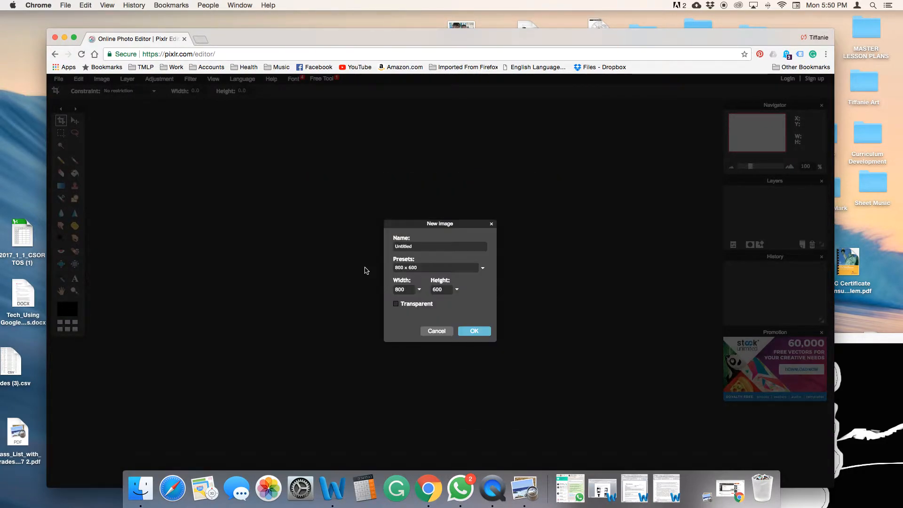
key(BackSpace)
key(BackSpace)
key(BackSpace)
key(BackSpace)
text(p1-Espinoa-positive-neg)
text(01)
click(469, 332)
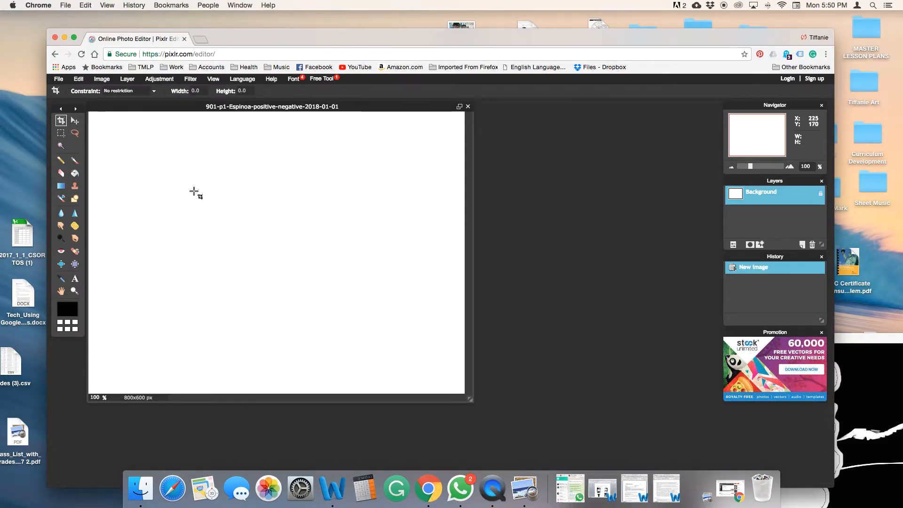
Open Horse.jpg from the Wedding-slideshow folder on the Desktop as a new layer
click(127, 79)
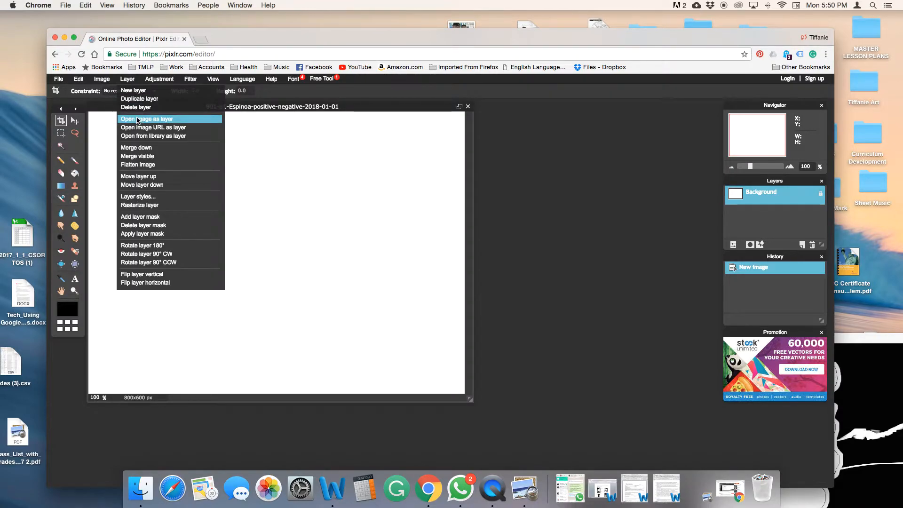
click(138, 120)
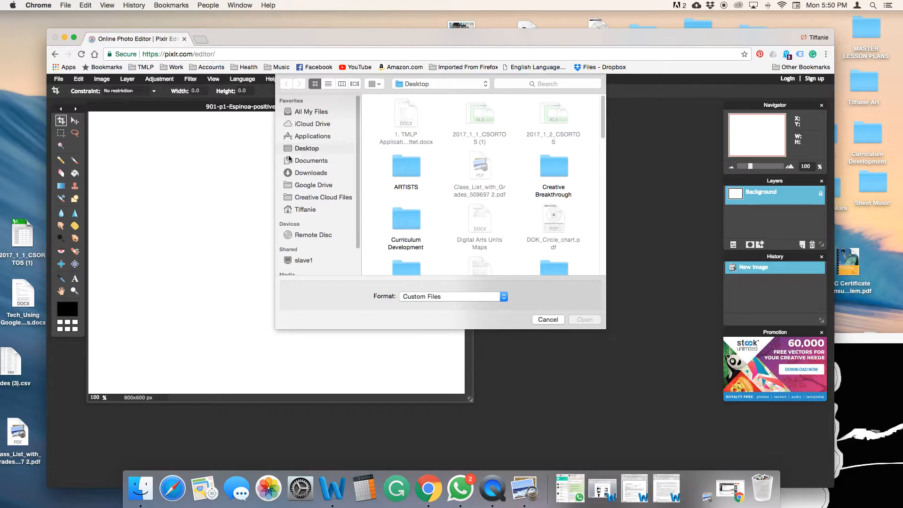
scroll(431, 220, down, 3)
scroll(432, 220, down, 8)
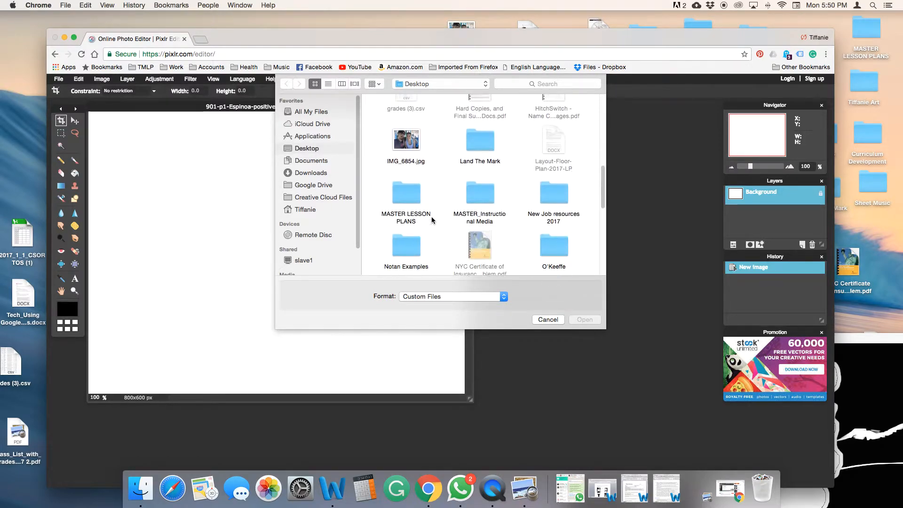
scroll(431, 220, down, 2)
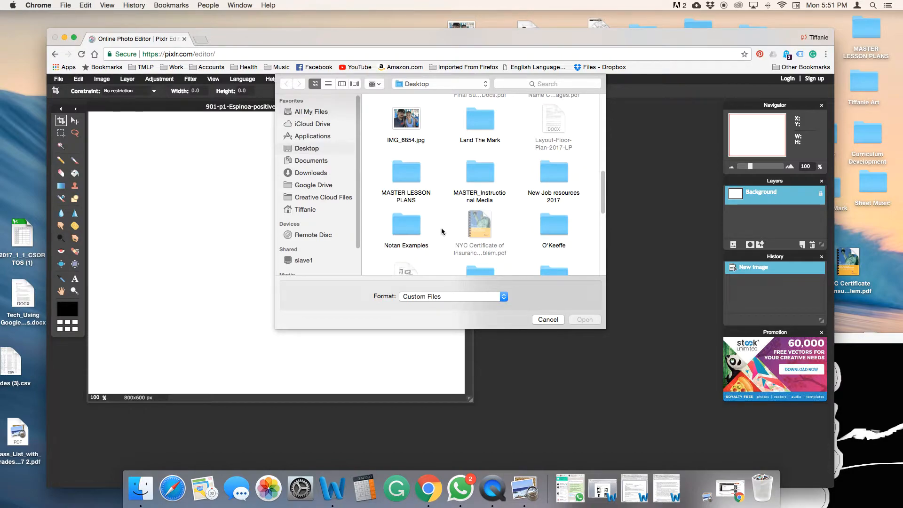
scroll(442, 231, down, 5)
scroll(442, 232, down, 2)
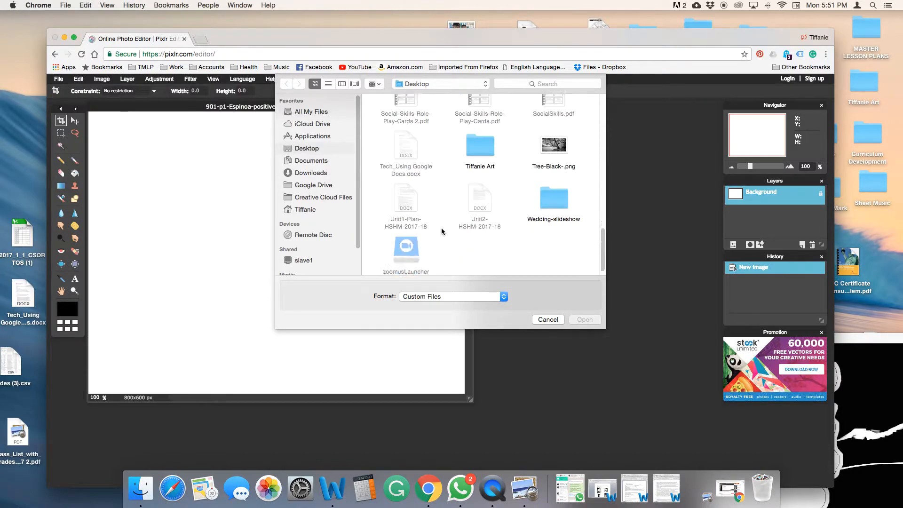
click(552, 200)
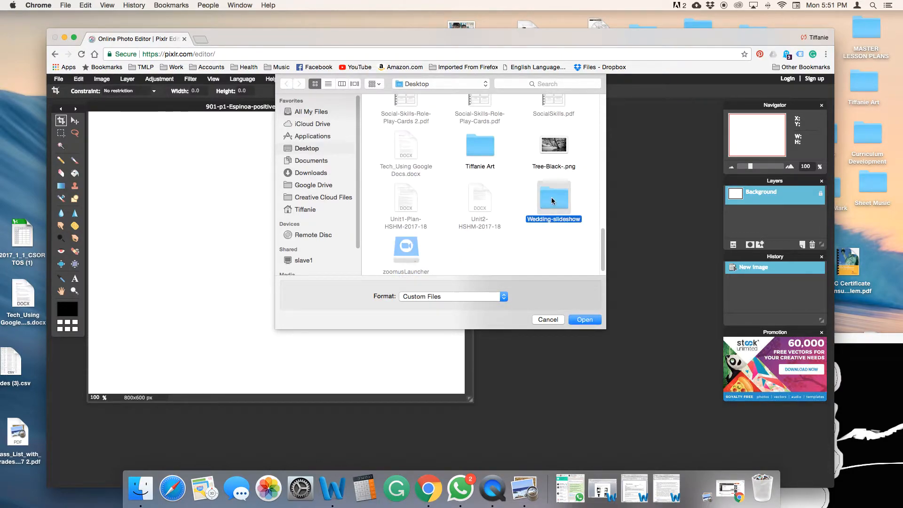
click(586, 321)
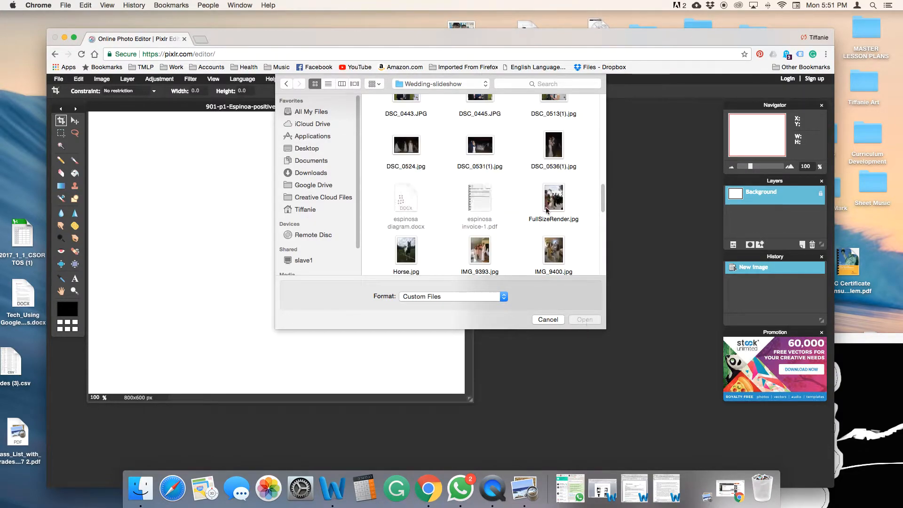
click(342, 84)
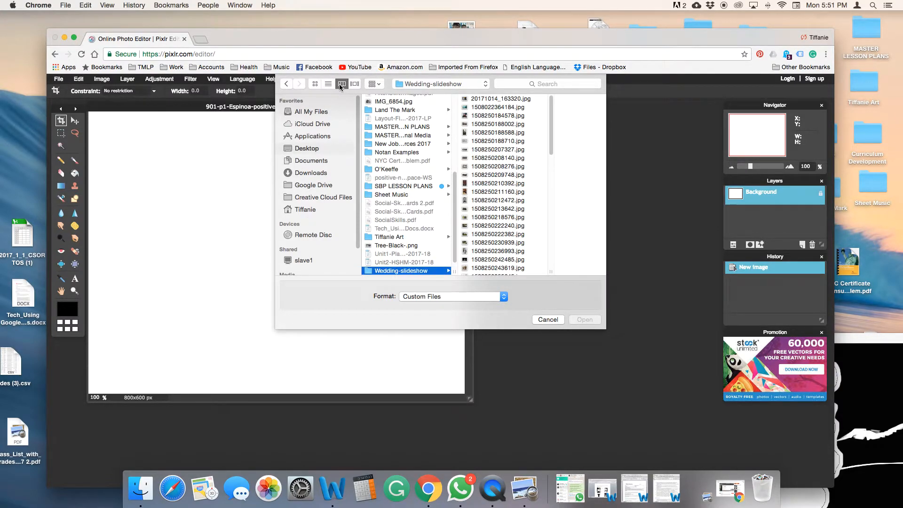
click(354, 84)
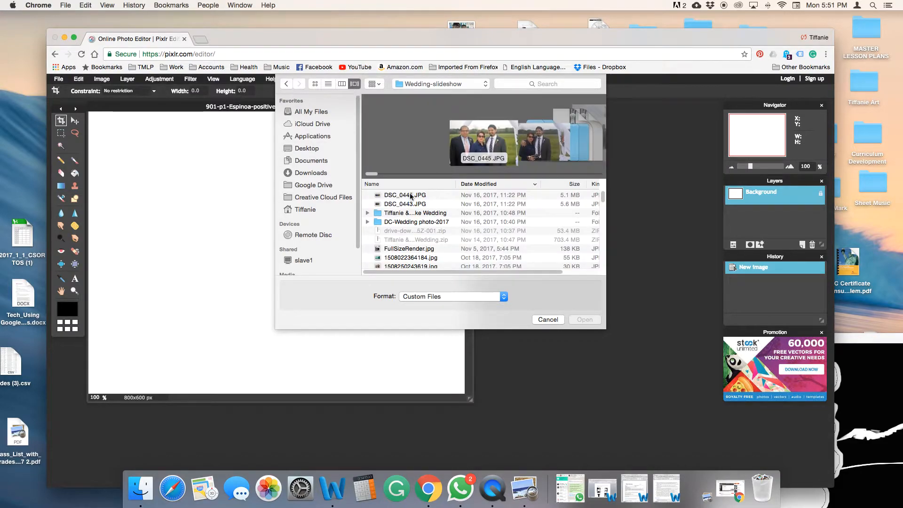
drag(371, 175, 502, 198)
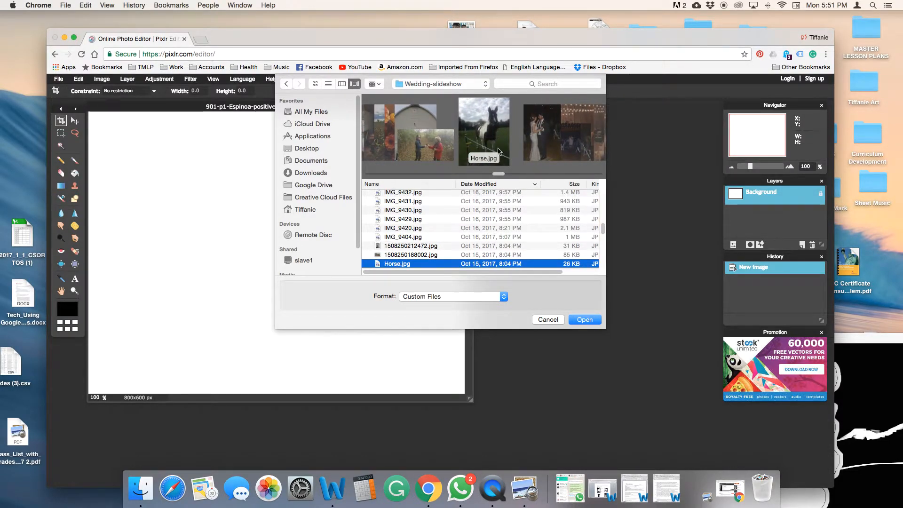
click(585, 320)
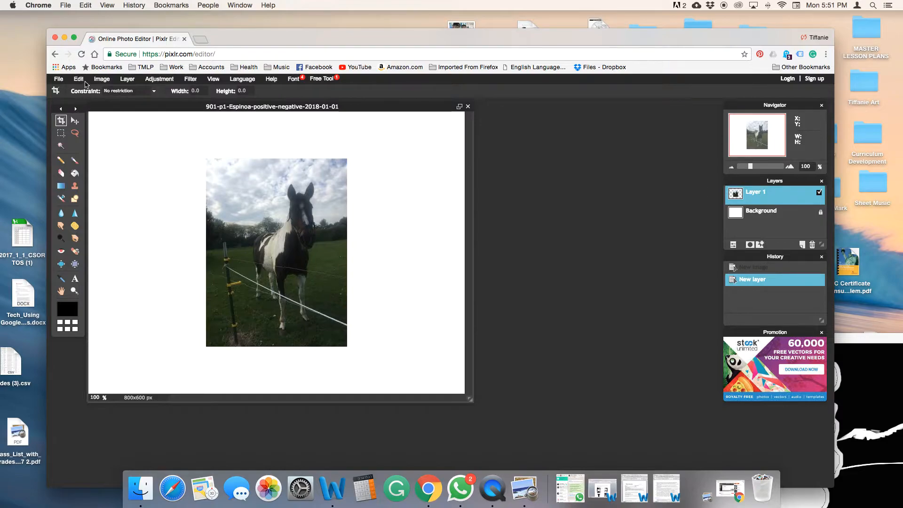
Free-transform the horse photo layer to enlarge it across the canvas and apply the change
click(78, 79)
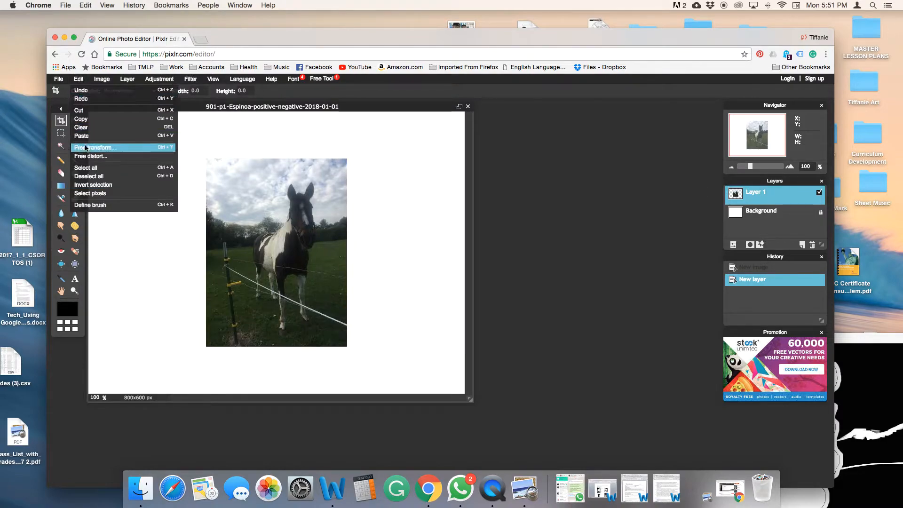
click(87, 148)
drag(348, 159, 439, 78)
click(528, 288)
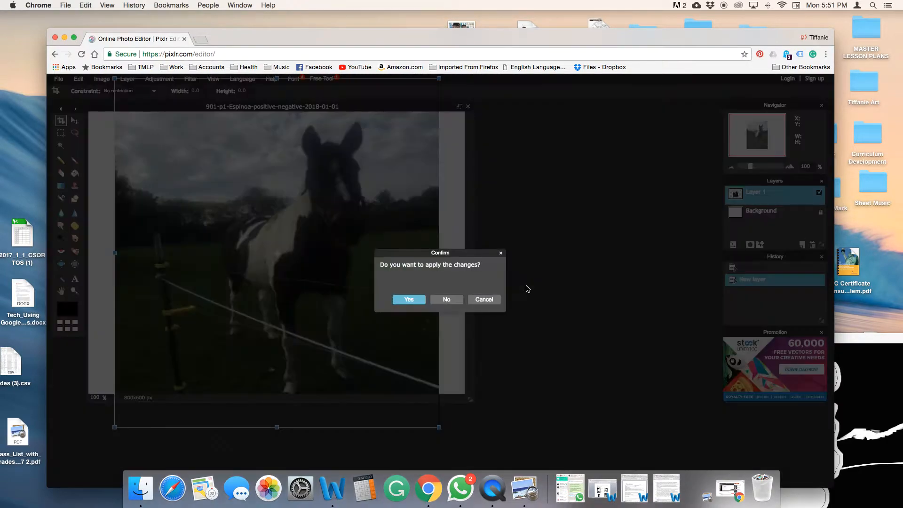
click(408, 299)
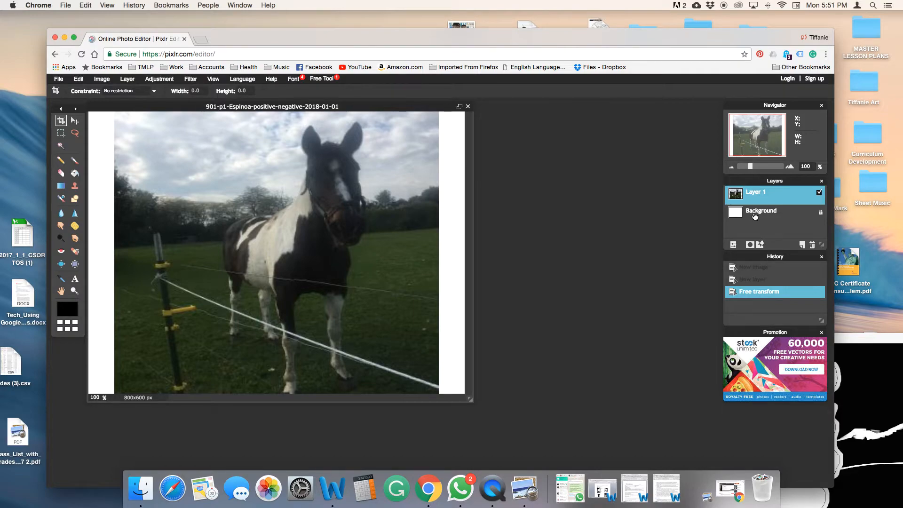
Fill the Background layer with black (000000) using the Paint Bucket tool
click(756, 215)
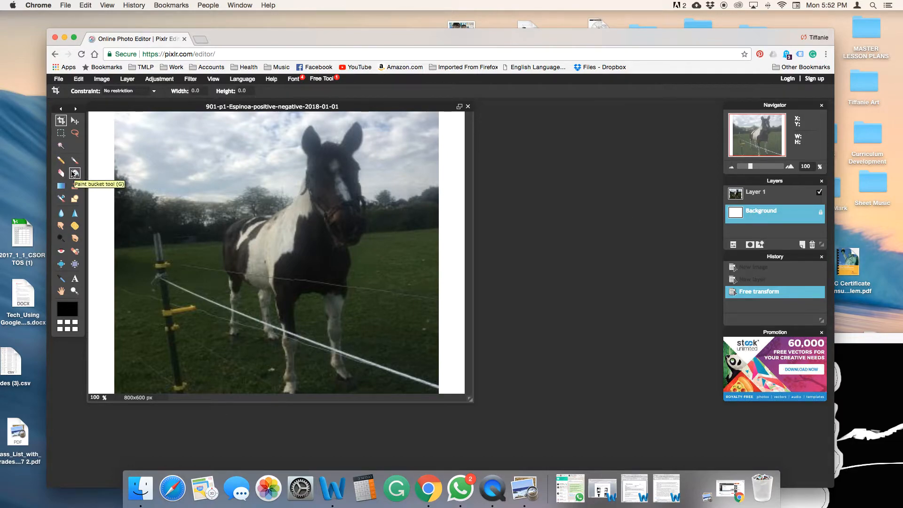
click(74, 173)
click(69, 308)
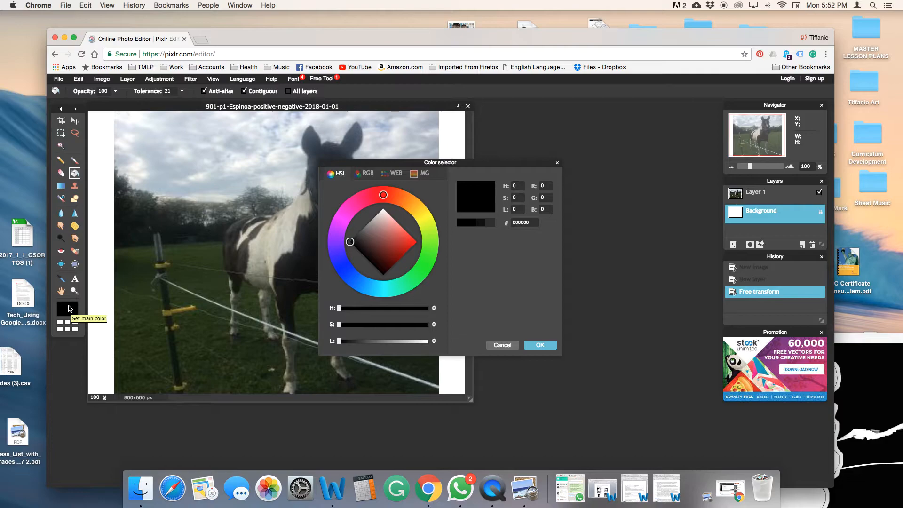
click(539, 345)
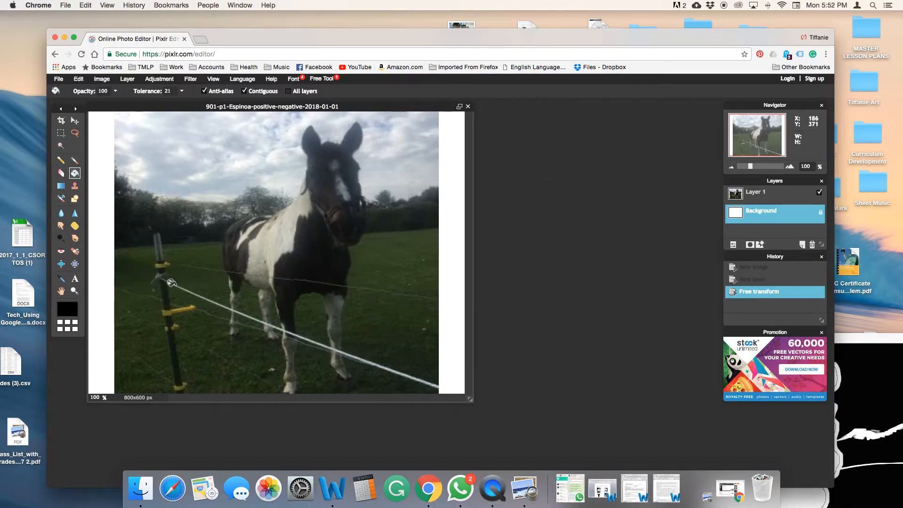
click(132, 285)
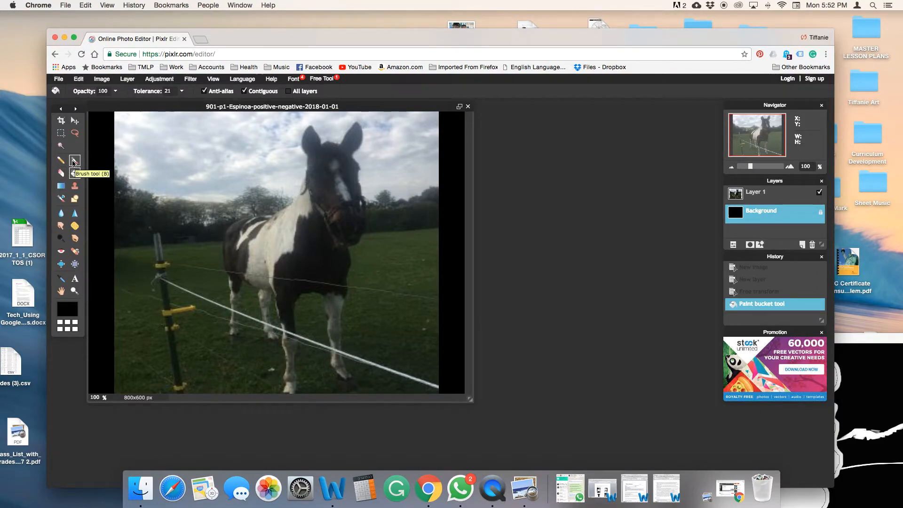
Set up a 9 px brush with white as the main color and begin tracing the horse on the Background layer
click(74, 161)
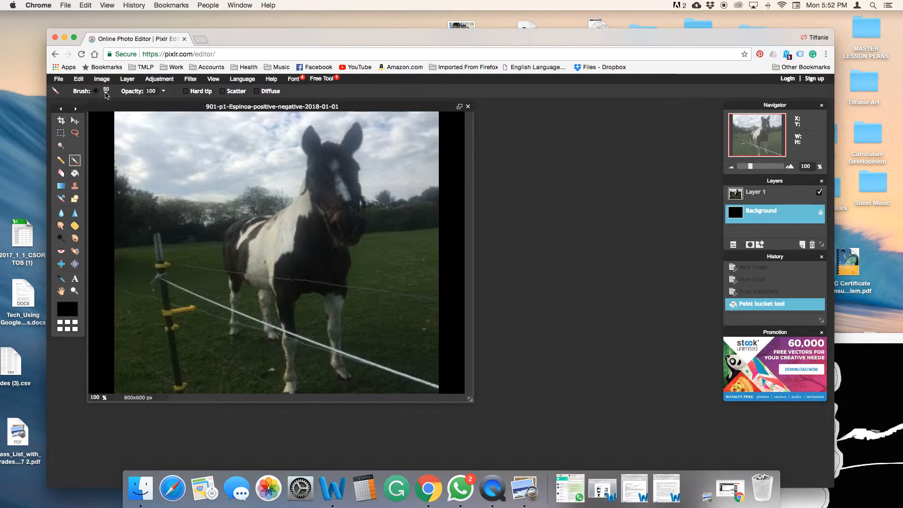
click(105, 91)
click(133, 114)
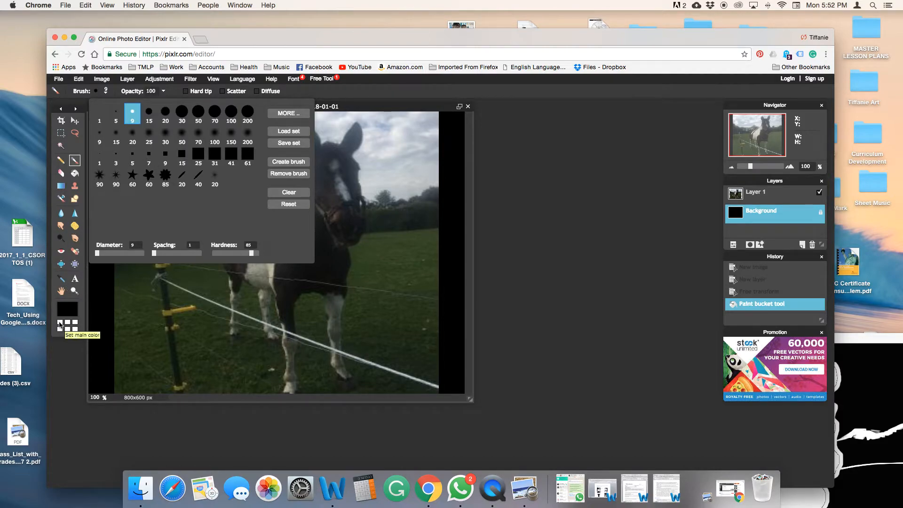
click(60, 328)
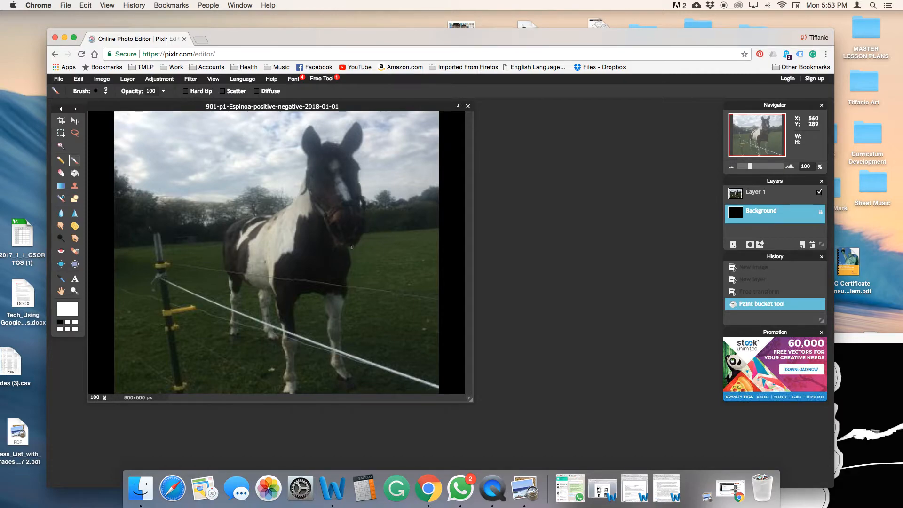
click(352, 247)
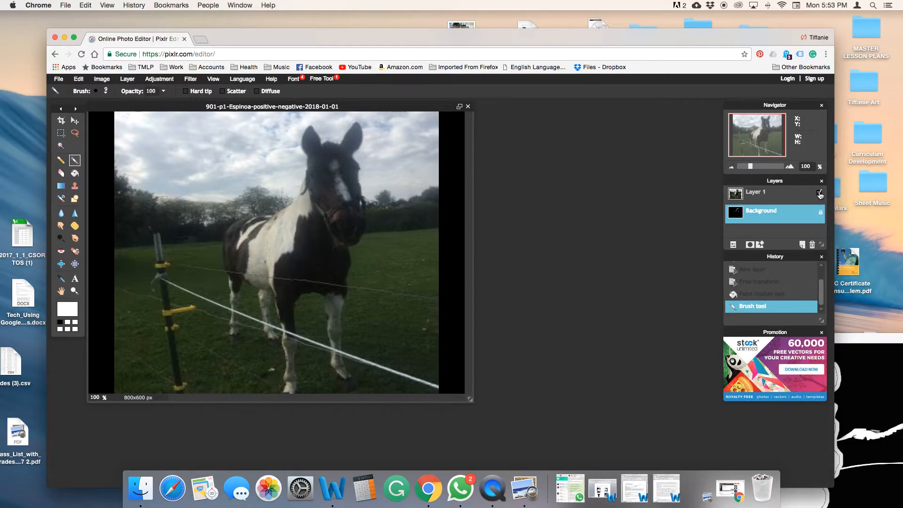
Finish tracing the horse's outline in white, toggling the photo layer's visibility to check the tracing
click(820, 193)
click(819, 194)
click(819, 193)
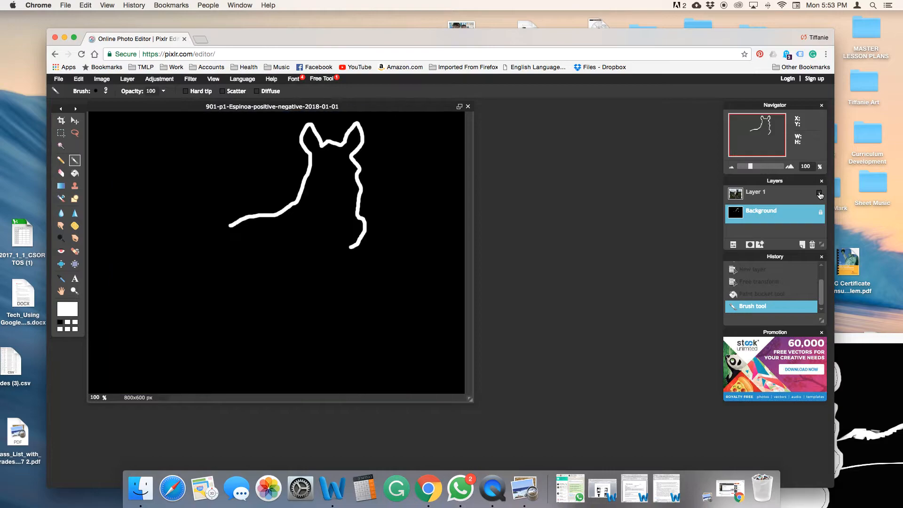
click(820, 193)
click(820, 193)
click(819, 193)
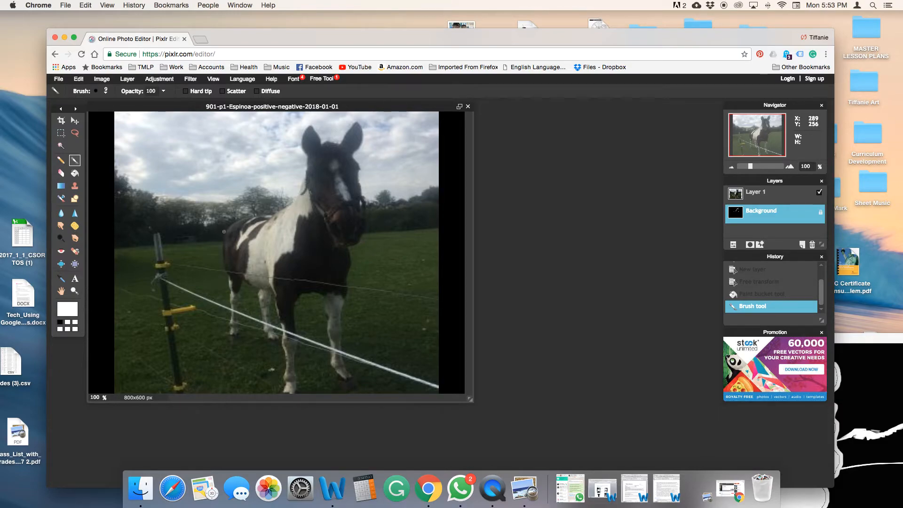
click(248, 218)
click(819, 193)
click(819, 193)
click(819, 194)
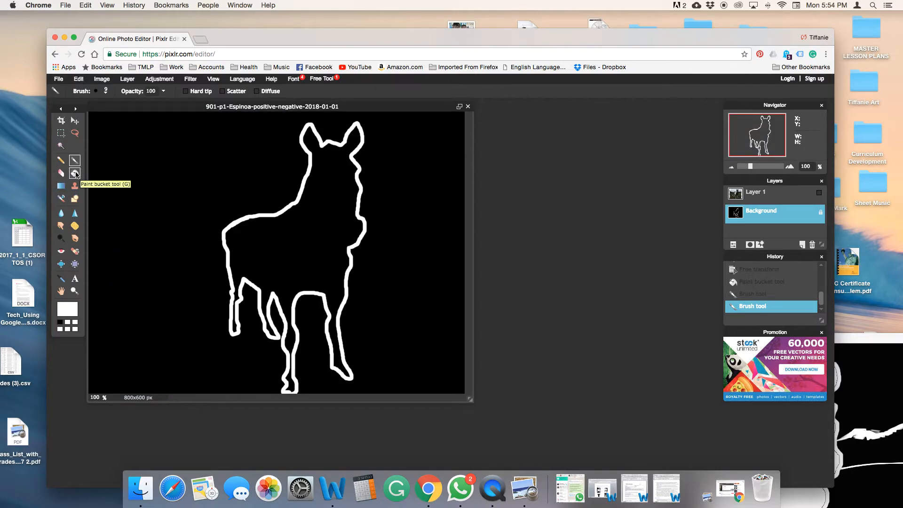
Fill the inside of the traced horse outline with white using the Paint Bucket tool
click(75, 173)
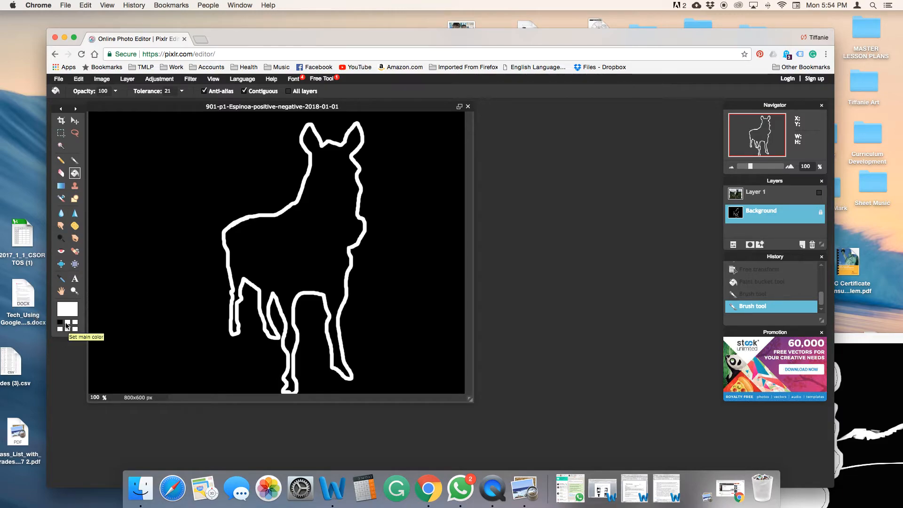
click(295, 241)
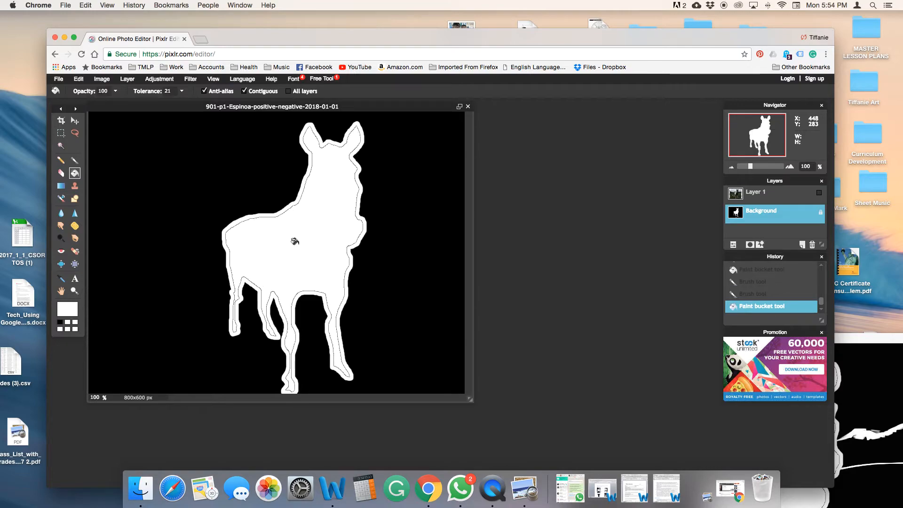
Switch to the Pencil tool (Sketchy, size 1) and sketch the fence post and left-side wires in white, toggling the photo layer to check
click(61, 162)
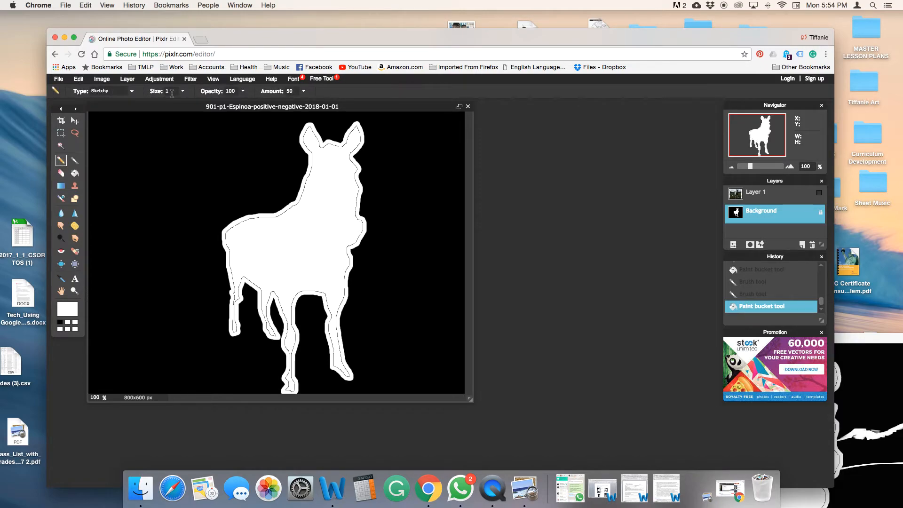
click(819, 193)
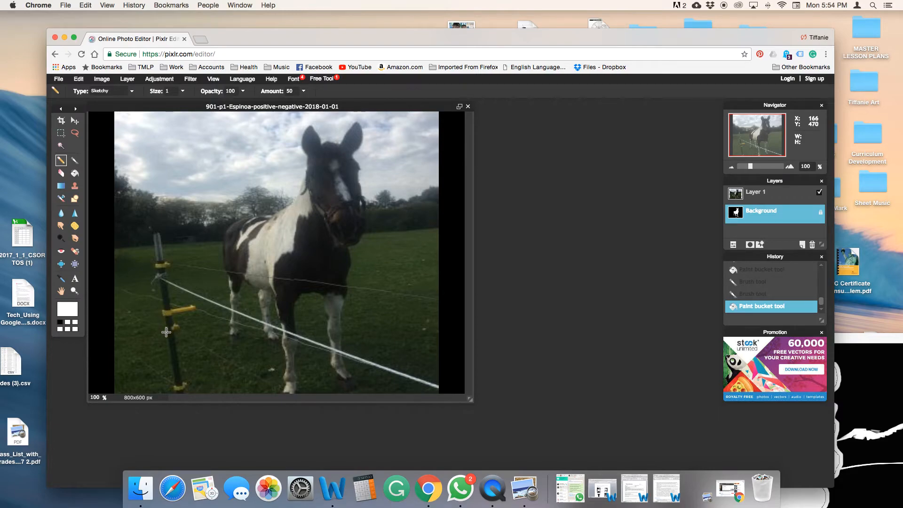
drag(177, 385, 179, 391)
click(182, 386)
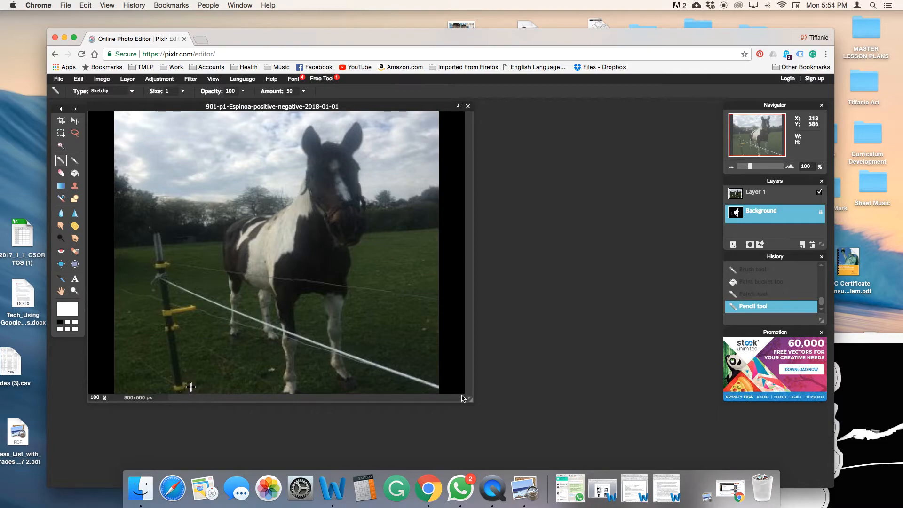
click(821, 191)
click(820, 192)
mouse_move(155, 239)
mouse_down()
mouse_move(161, 233)
mouse_move(161, 241)
mouse_up()
drag(118, 266, 150, 262)
click(819, 193)
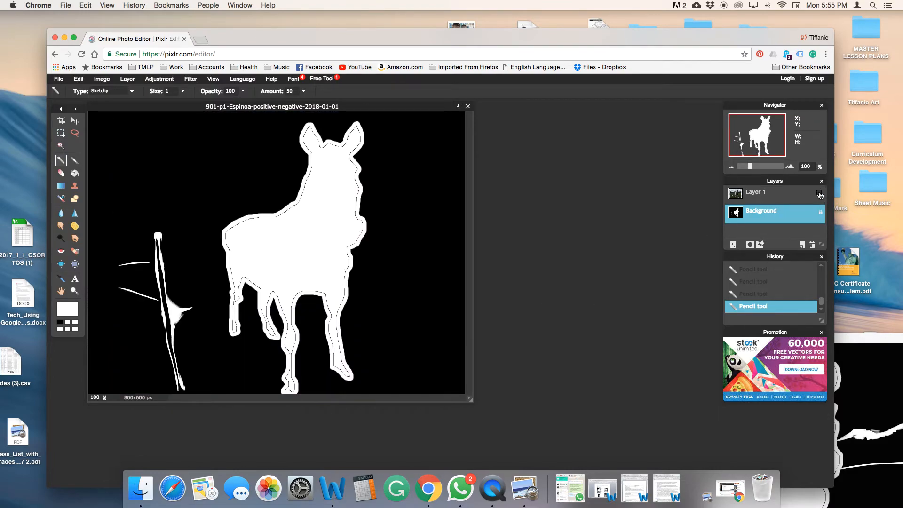
Sketch the fence wires running across the right side of the image, toggling the photo layer to compare
click(819, 193)
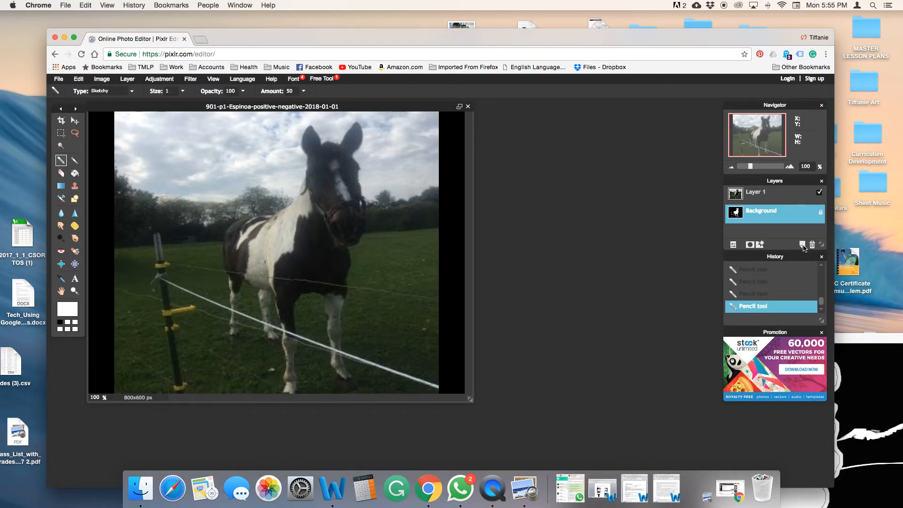
click(819, 192)
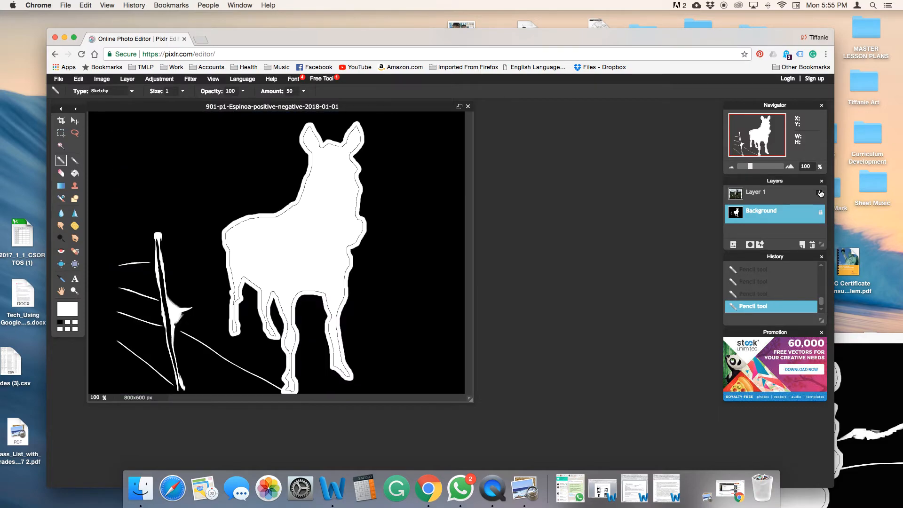
click(819, 192)
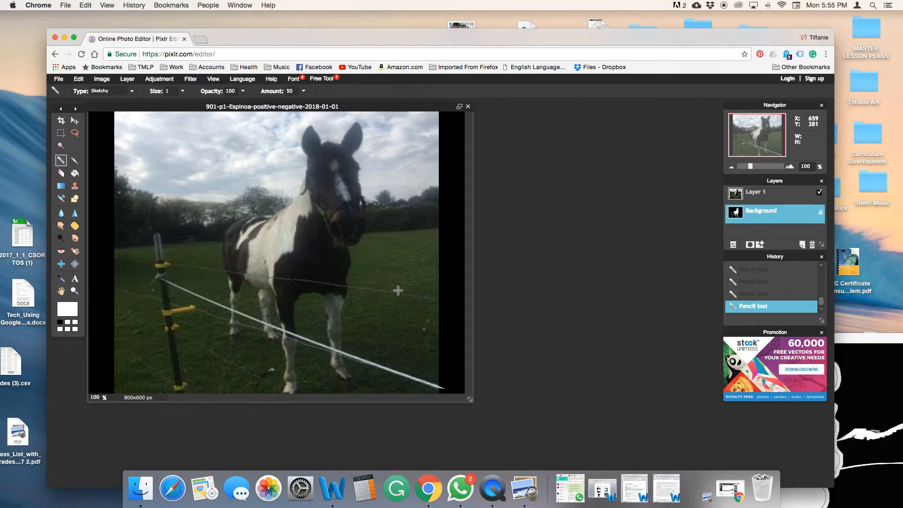
drag(429, 295, 455, 298)
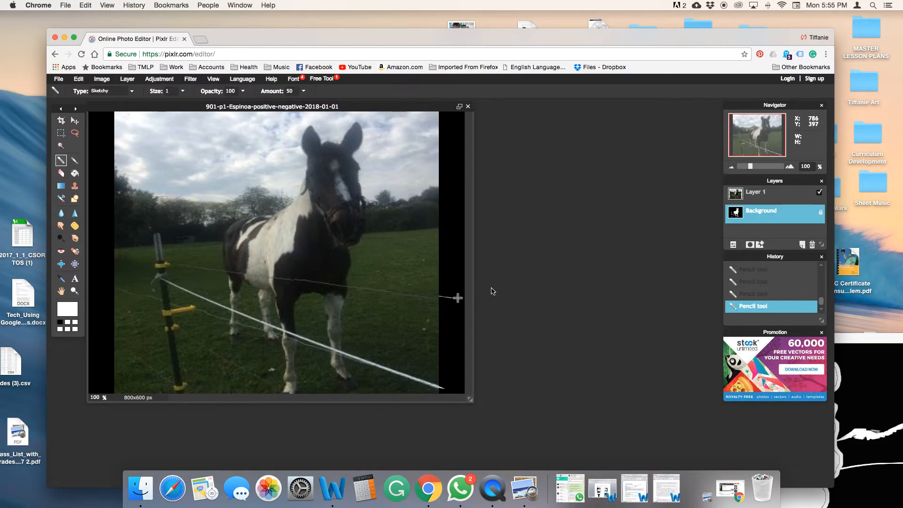
click(819, 192)
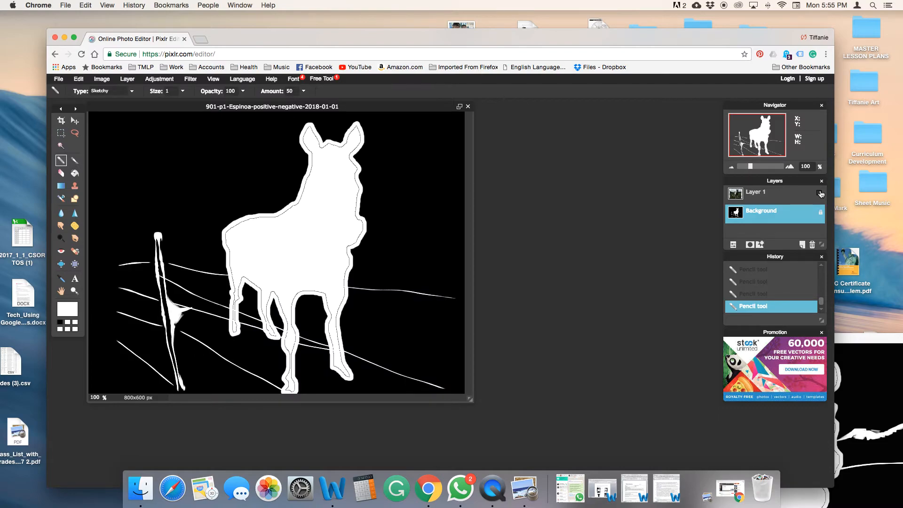
Sketch the treeline on both sides of the horse's head with the Sketchy pencil
click(819, 192)
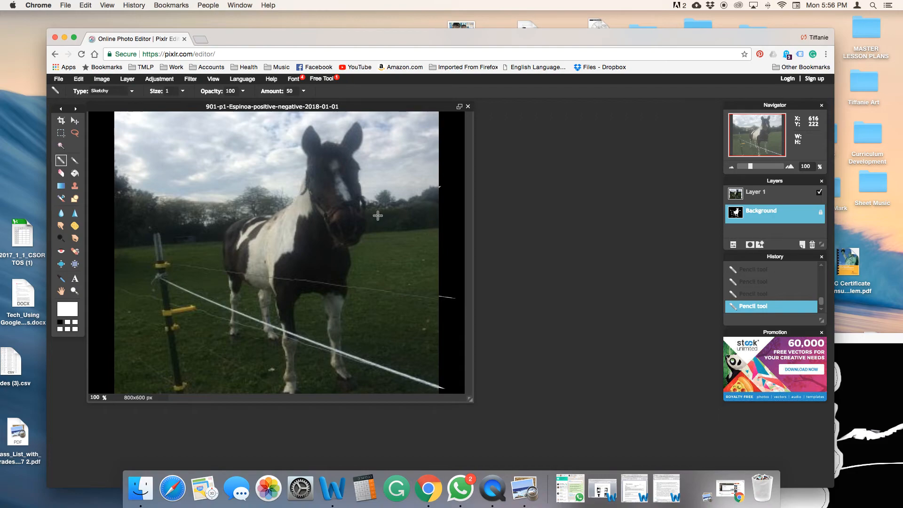
drag(403, 227, 441, 223)
click(819, 193)
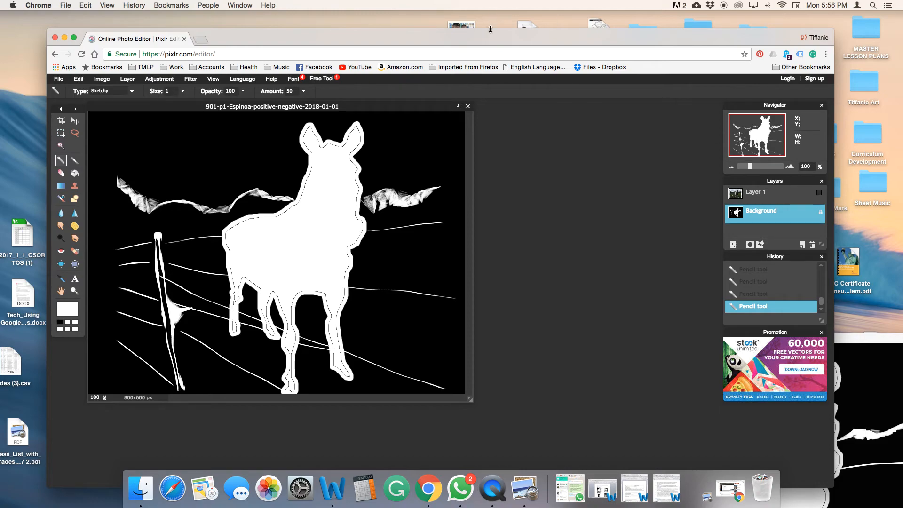
Open the example positiveNegative Space.jpg image beside the editor to compare, then move it aside
drag(478, 39, 457, 32)
click(852, 353)
drag(844, 331, 748, 96)
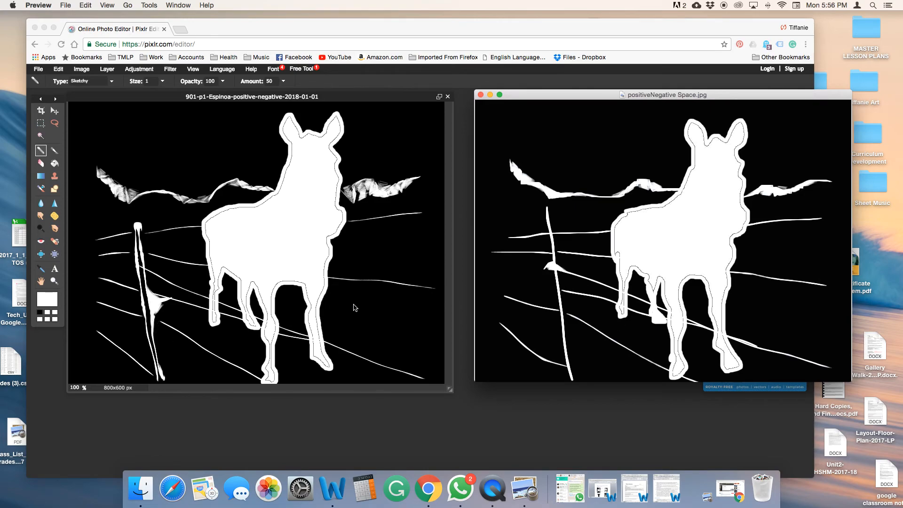
drag(548, 98, 815, 468)
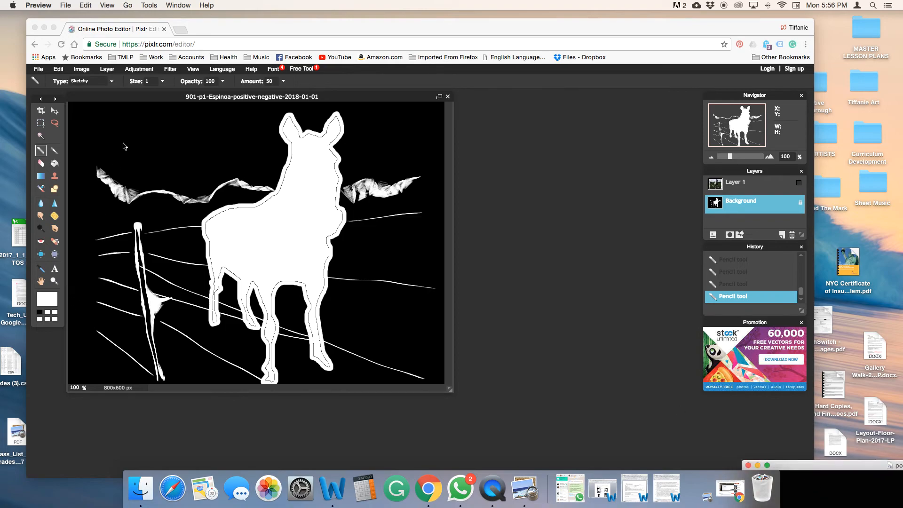
Save the image to the computer as a JPEG at quality 80 under its current name
click(37, 71)
click(38, 71)
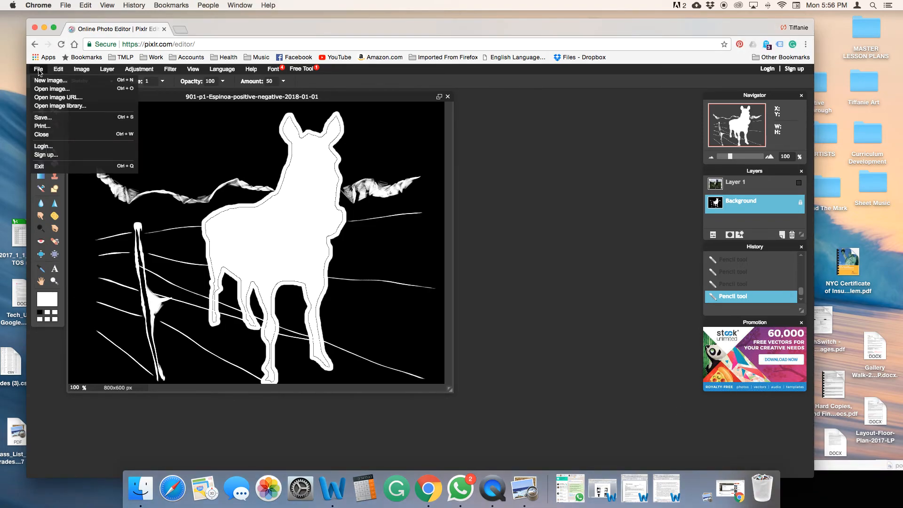
click(37, 119)
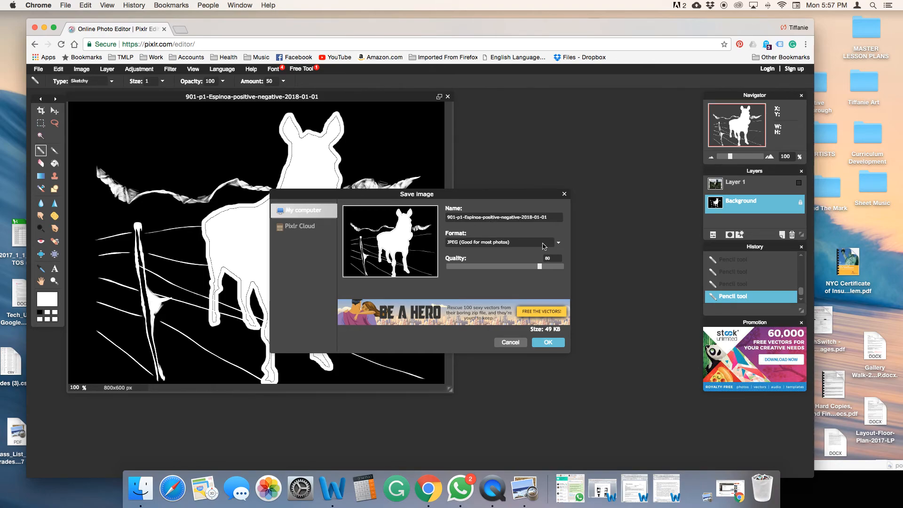
click(558, 244)
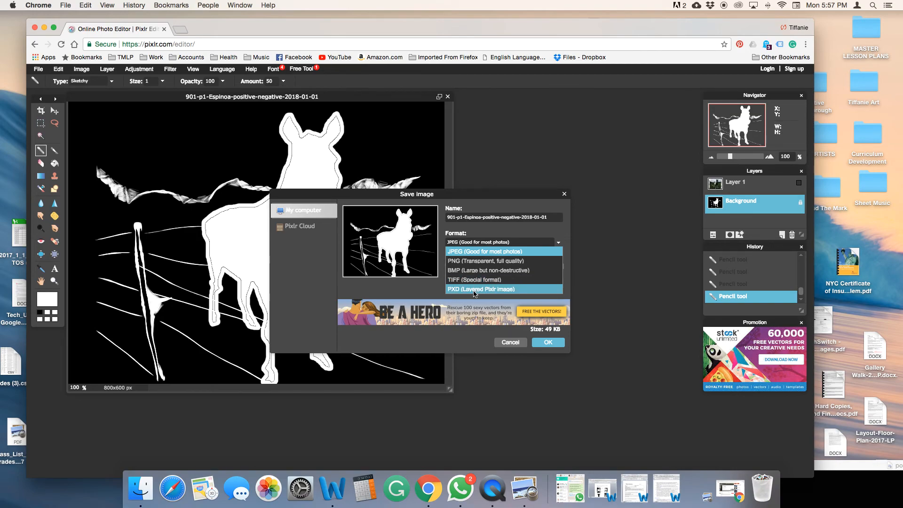
click(470, 252)
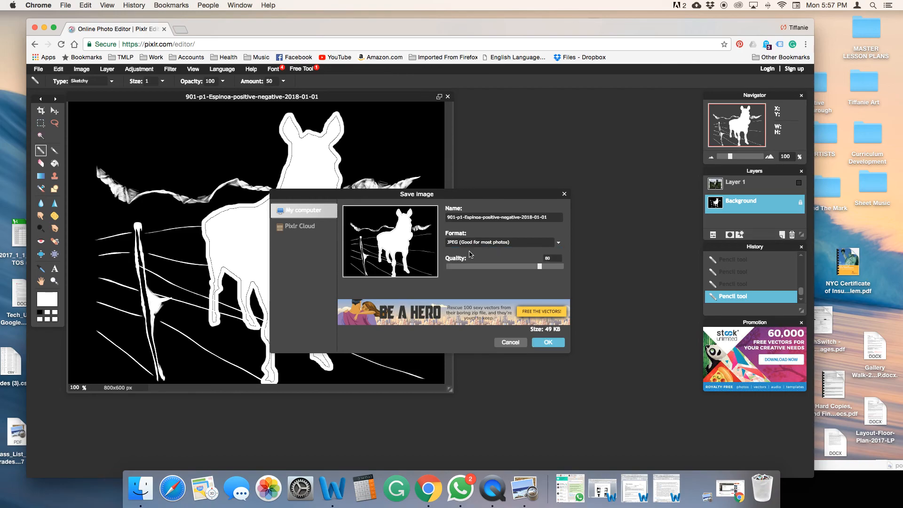
click(545, 344)
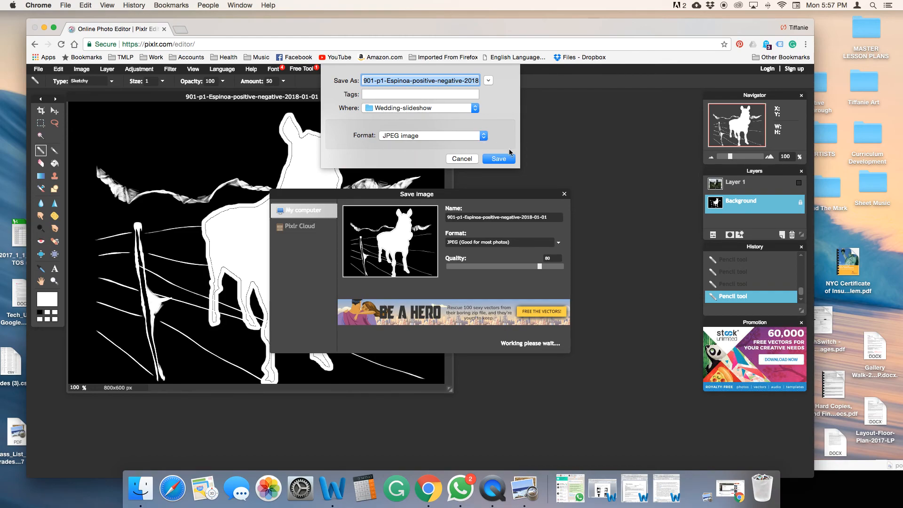
click(498, 159)
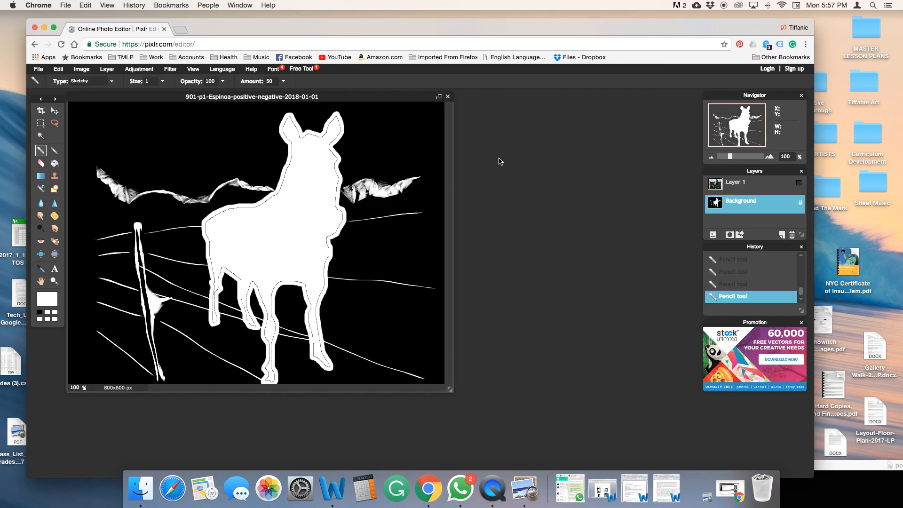
click(493, 491)
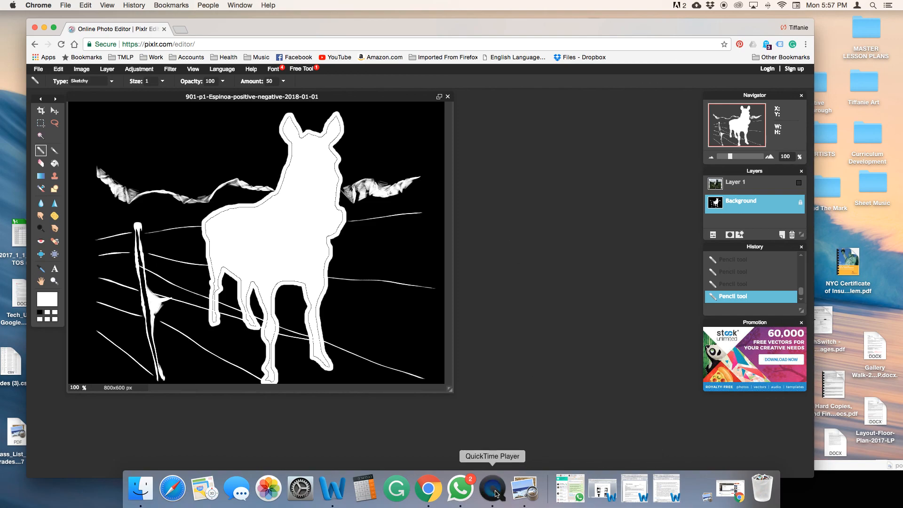
right_click(496, 492)
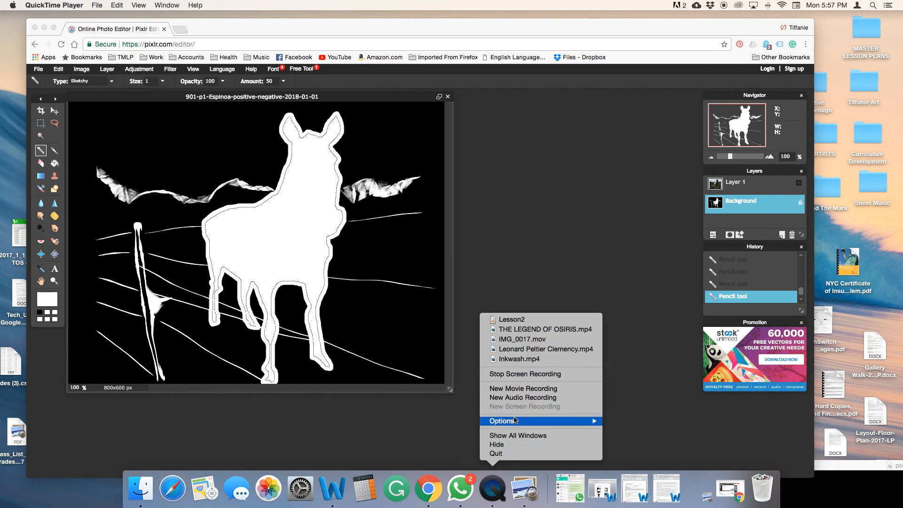